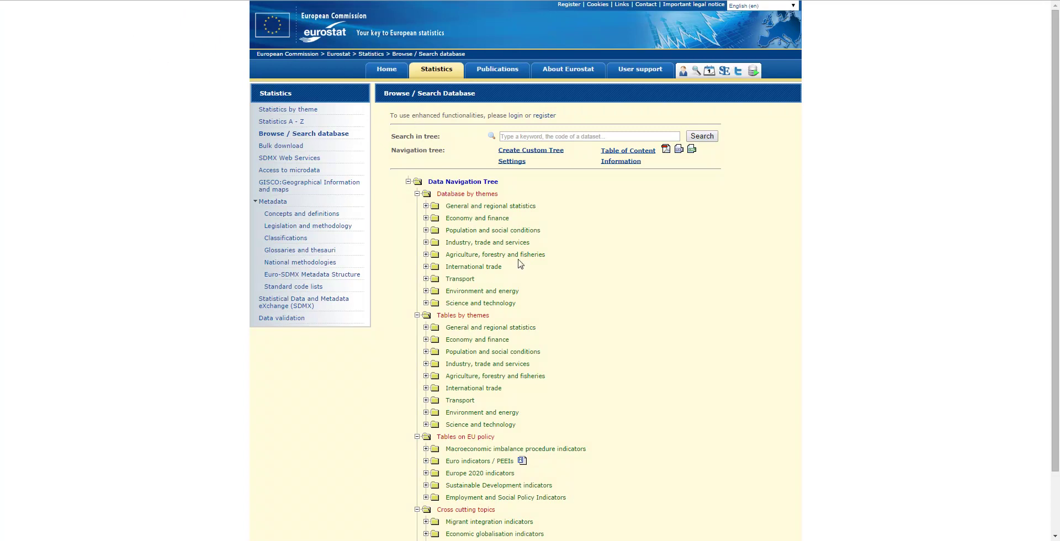
- Try to expand General and regional statistics under Database by themes in the Eurostat data navigation tree
{"action": "scroll", "coordinate": [705, 247], "scroll_direction": "down", "scroll_amount": 2}
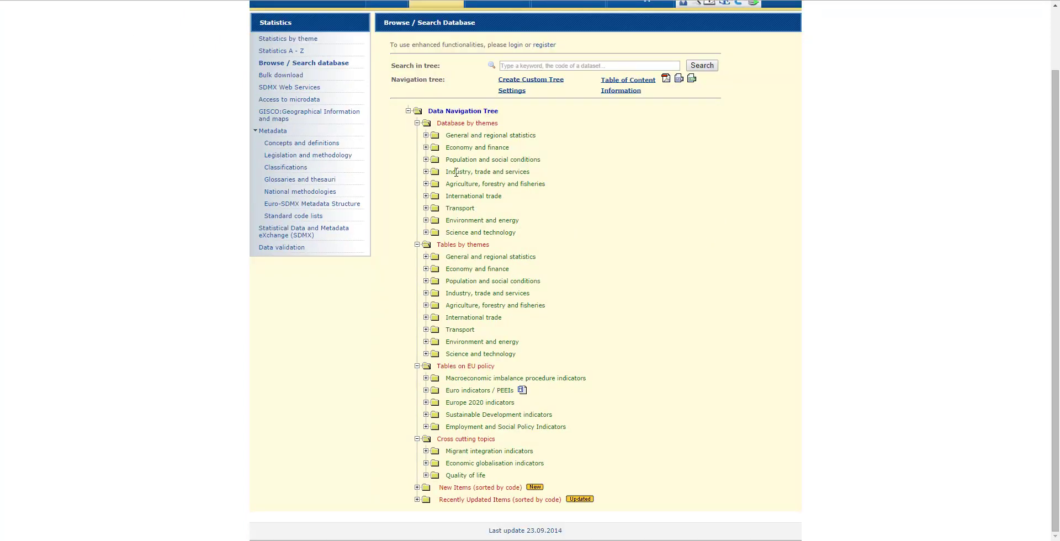
{"action": "left_click", "coordinate": [426, 135]}
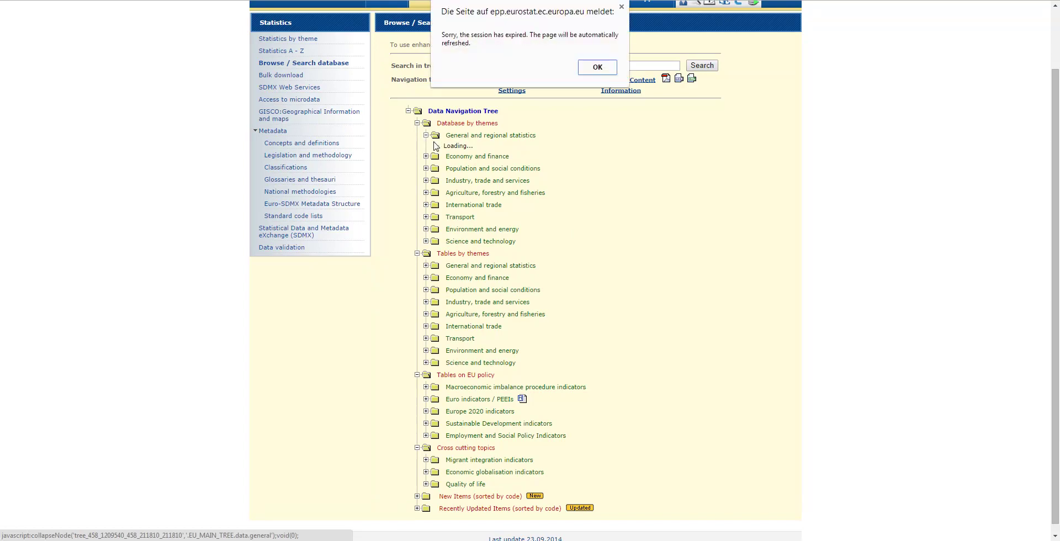
{"action": "left_click", "coordinate": [597, 67]}
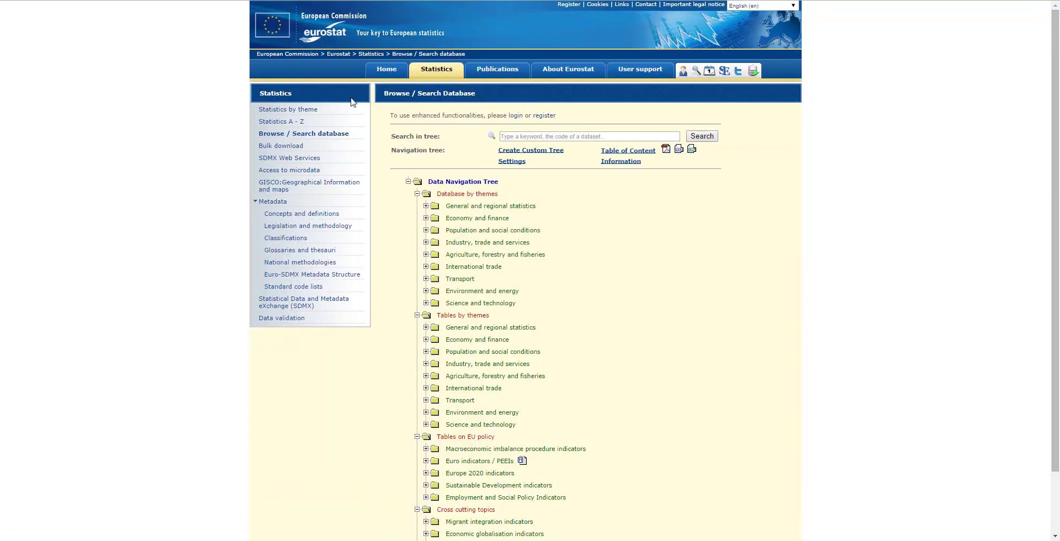
{"action": "scroll", "coordinate": [452, 208], "scroll_direction": "down", "scroll_amount": 2}
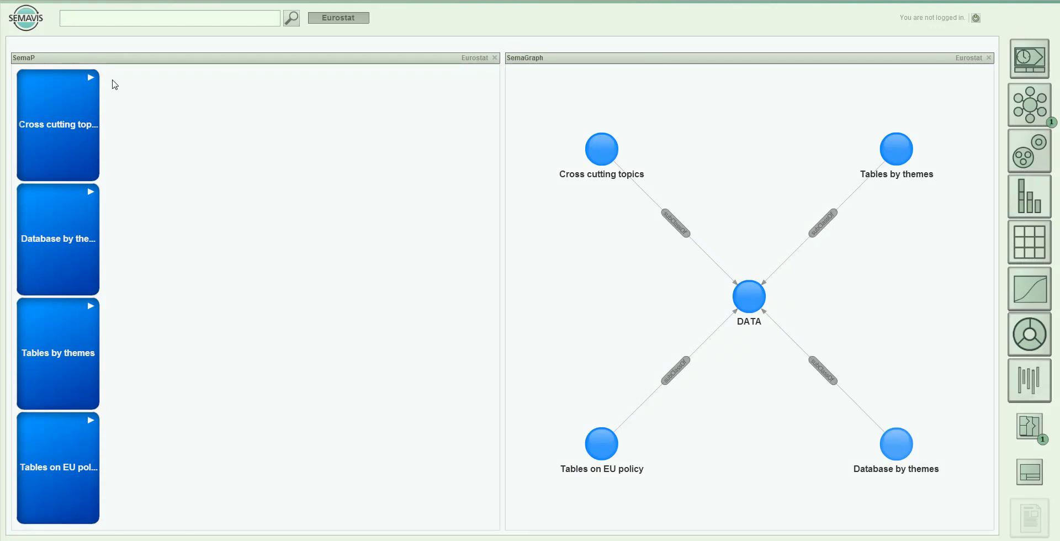
- Switch to SEMAVIS, open Database by themes and add the SemaSpace view
{"action": "left_click", "coordinate": [91, 238]}
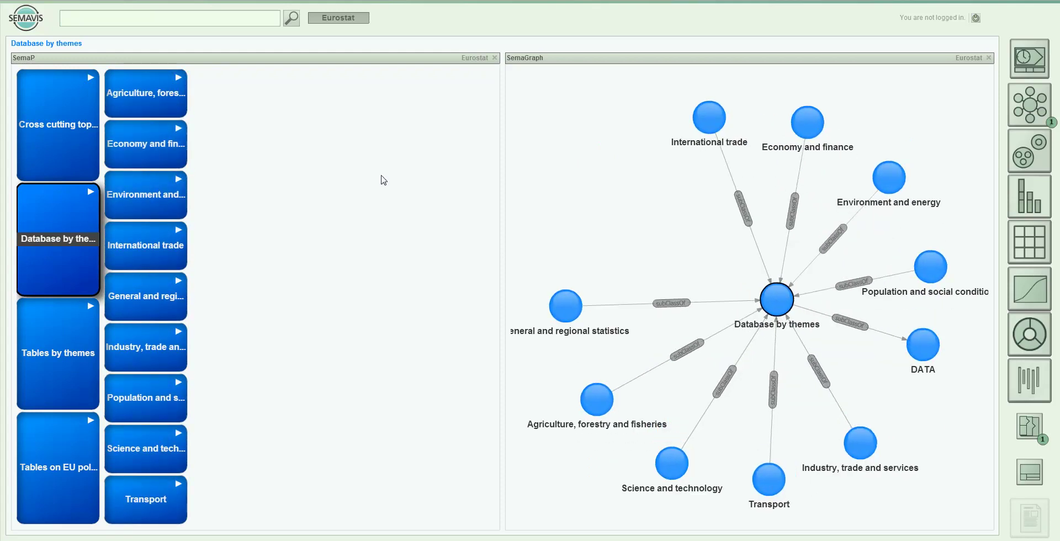
{"action": "left_click", "coordinate": [1042, 163]}
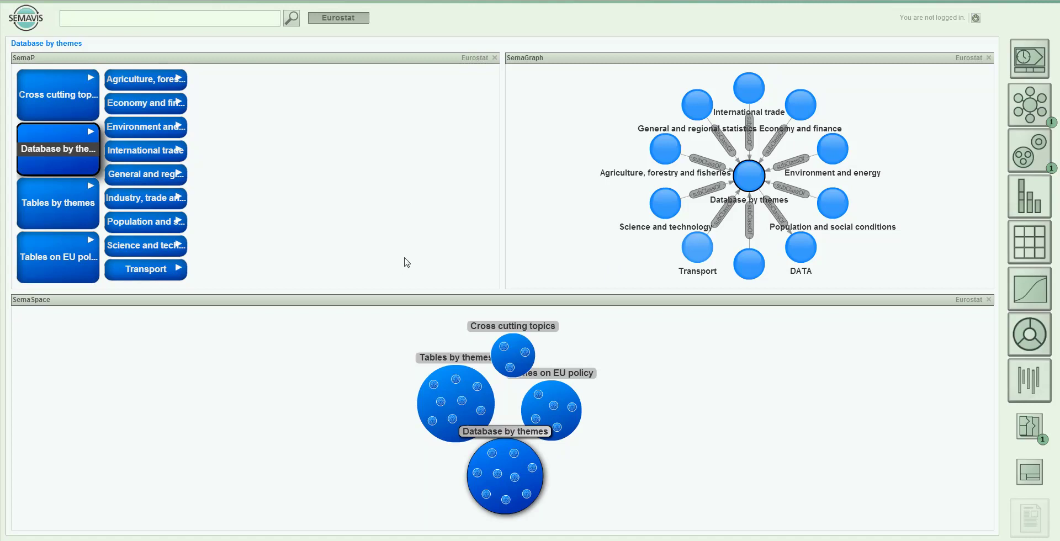
- Drill down through Economy and finance, Government statistics and Annual government finance statistics to Government revenue, expenditure and main aggregates
{"action": "left_click", "coordinate": [161, 104]}
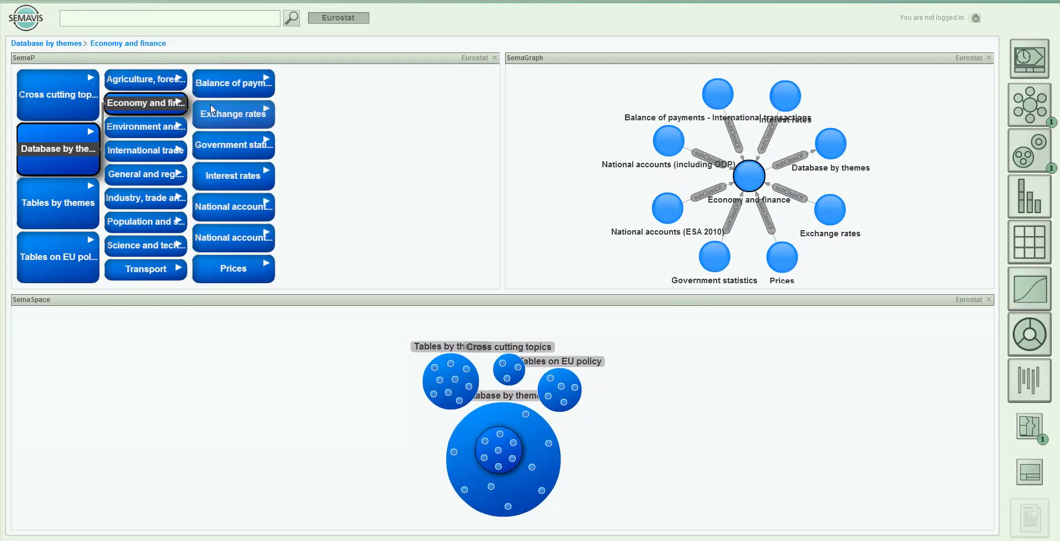
{"action": "left_click", "coordinate": [218, 144]}
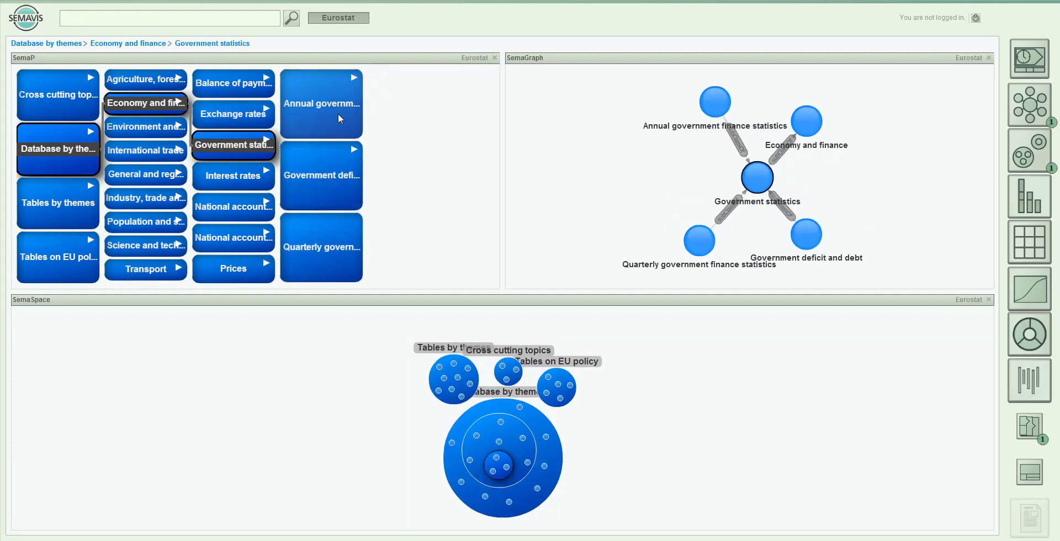
{"action": "left_click", "coordinate": [338, 116]}
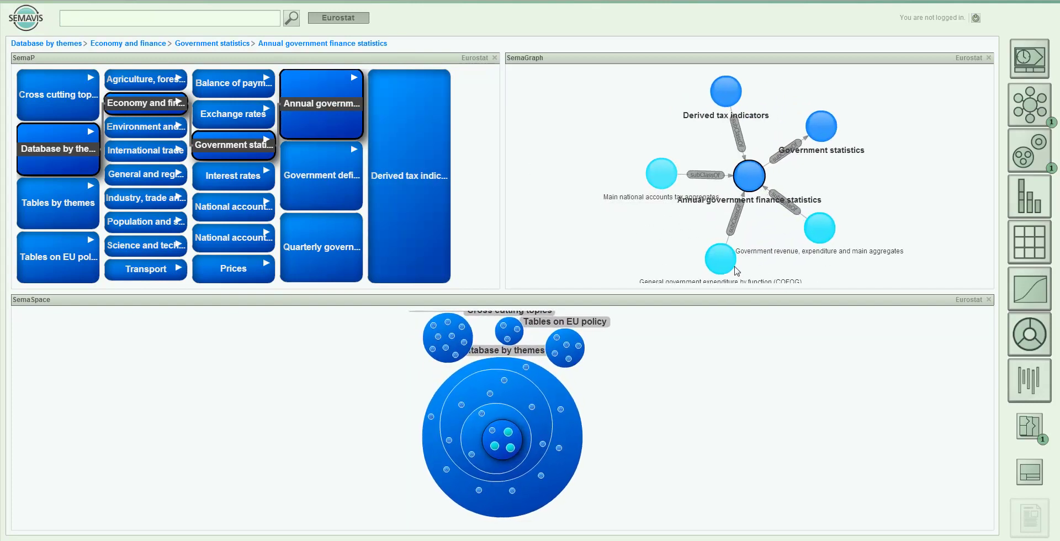
{"action": "left_click", "coordinate": [827, 237]}
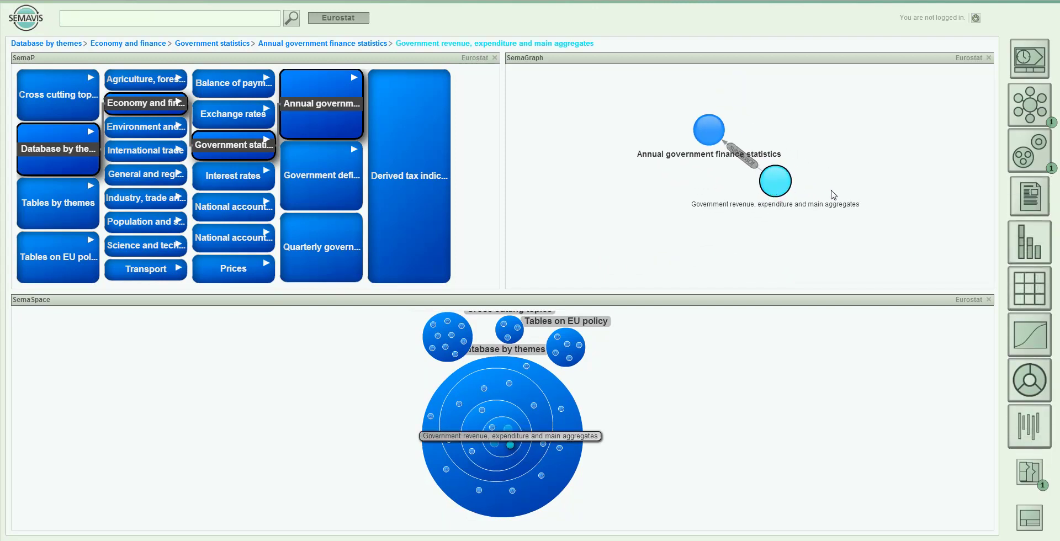
- Close the SemaSpace view and add the SemaContent view for the selected dataset beside the graph
{"action": "left_click", "coordinate": [989, 300]}
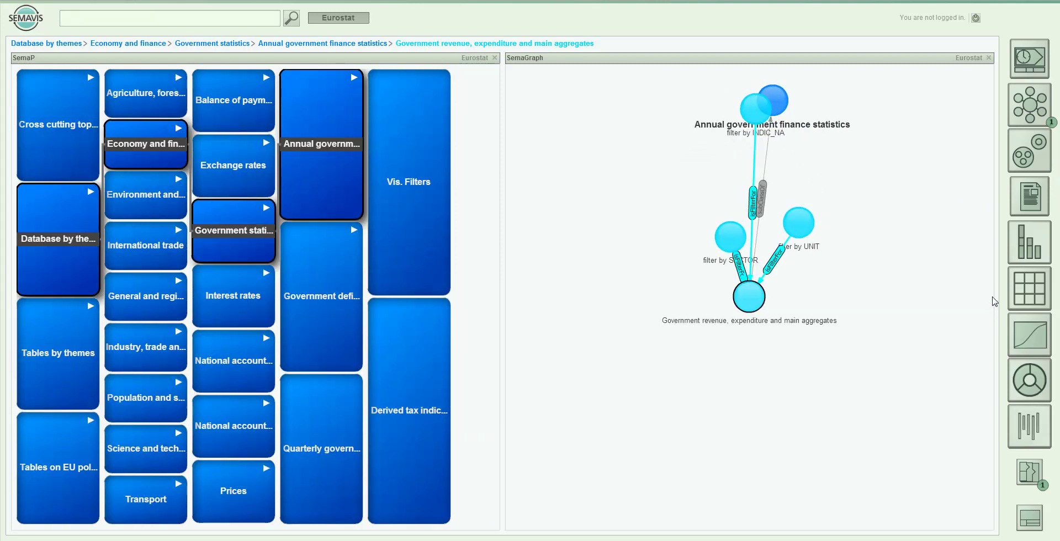
{"action": "left_click_drag", "start_coordinate": [1031, 196], "coordinate": [954, 224]}
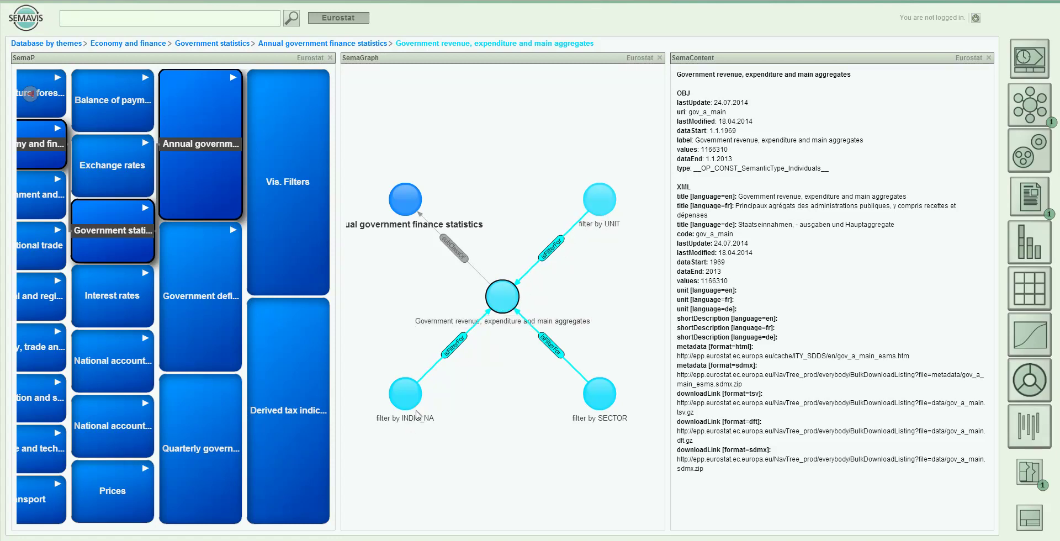
{"action": "left_click_drag", "start_coordinate": [412, 407], "coordinate": [407, 435]}
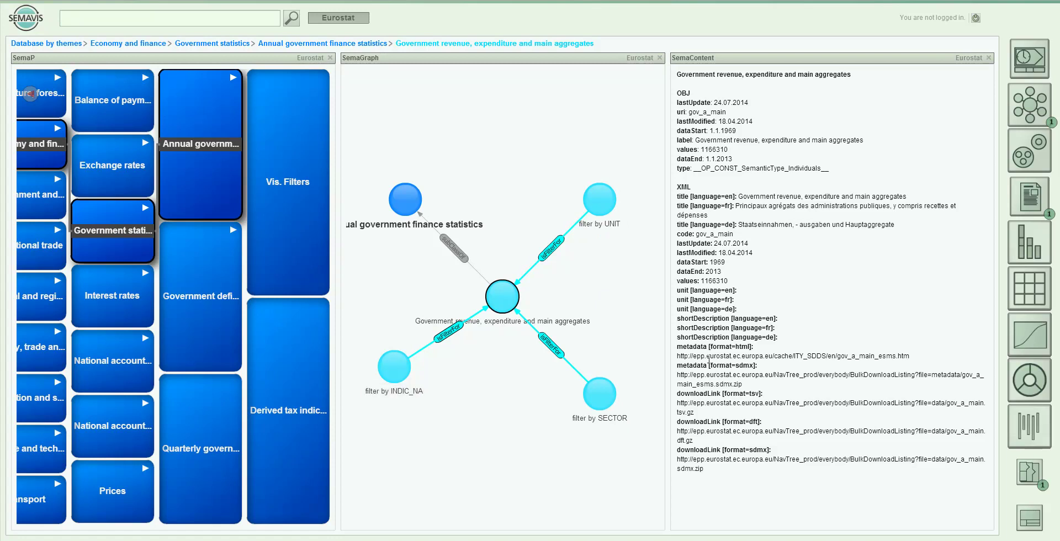
- Add a data table sorted by date with the newest first, and place a line chart beside it
{"action": "left_click_drag", "start_coordinate": [1029, 57], "coordinate": [531, 485]}
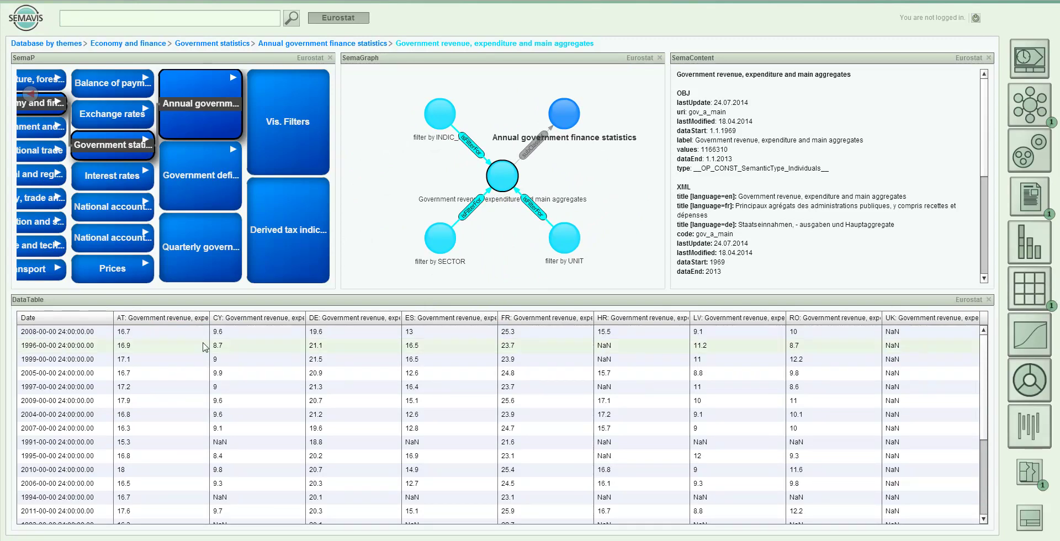
{"action": "left_click", "coordinate": [71, 320]}
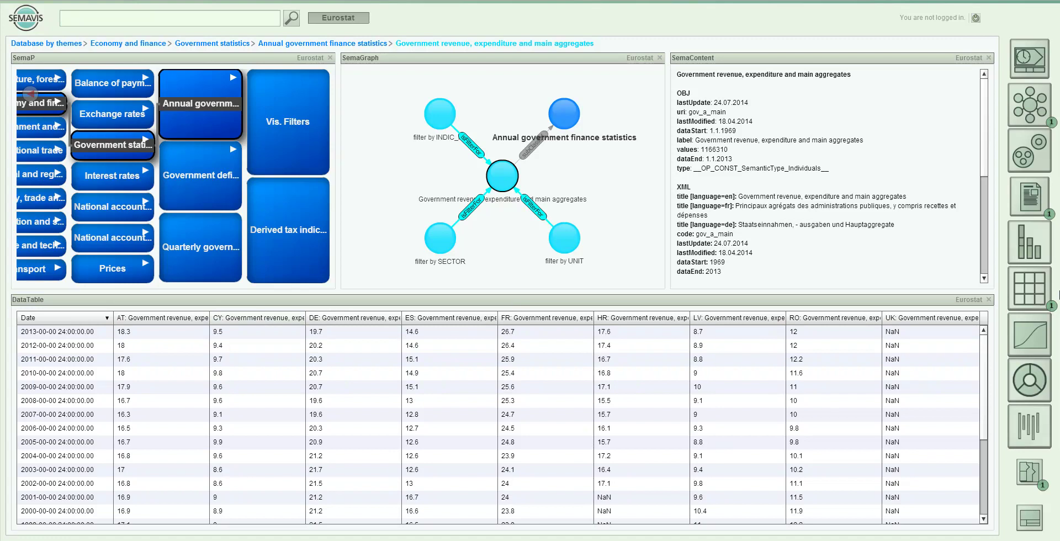
{"action": "left_click_drag", "start_coordinate": [1035, 331], "coordinate": [729, 464]}
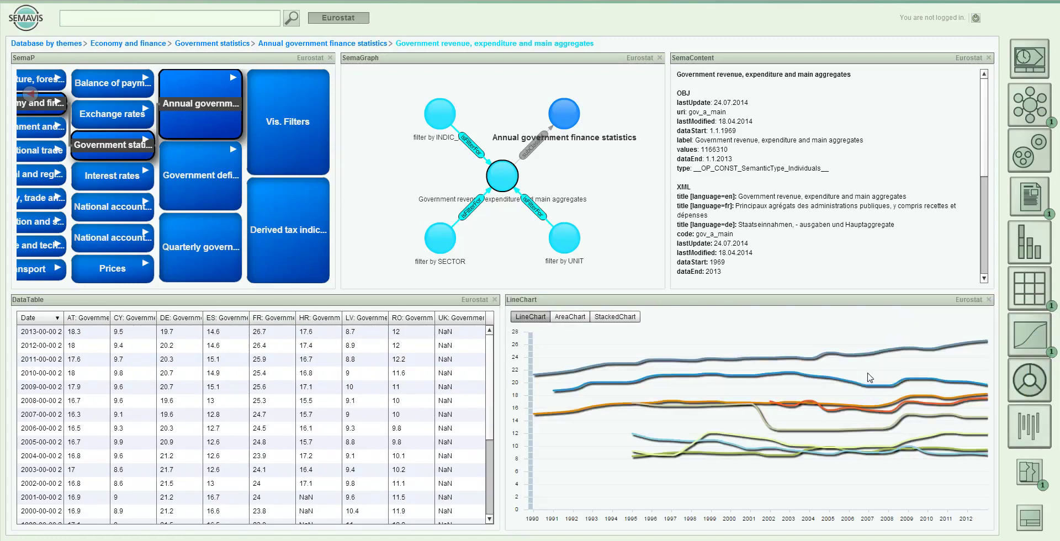
- Add a pie chart, a bar chart switched to columns, and a stick chart of the dataset
{"action": "left_click", "coordinate": [1038, 393]}
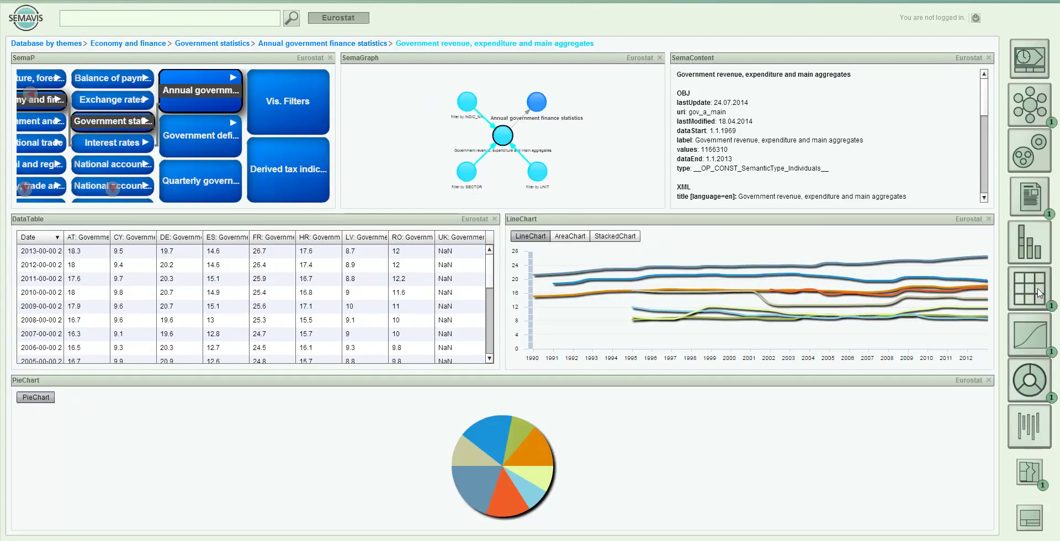
{"action": "left_click", "coordinate": [1029, 255]}
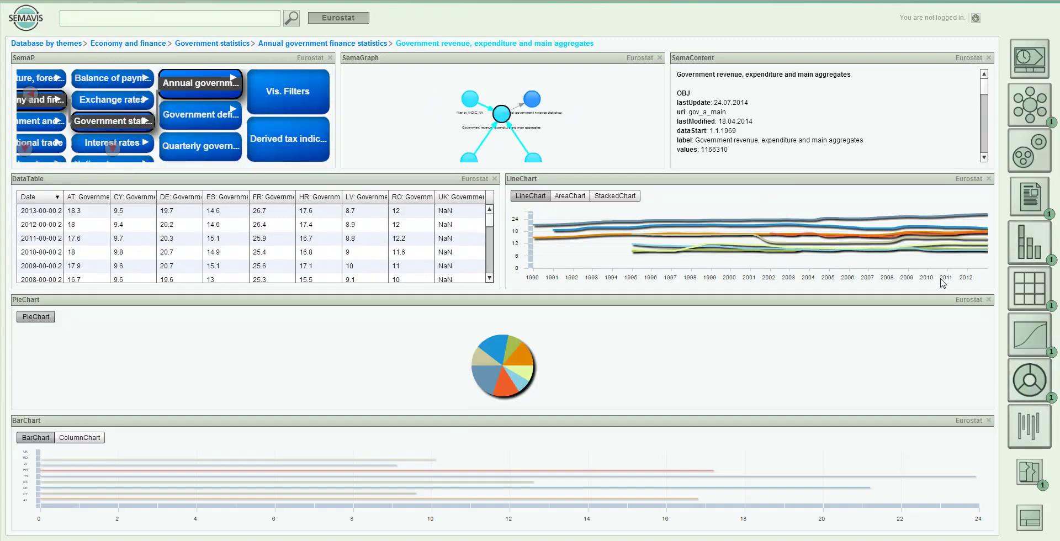
{"action": "left_click", "coordinate": [100, 441]}
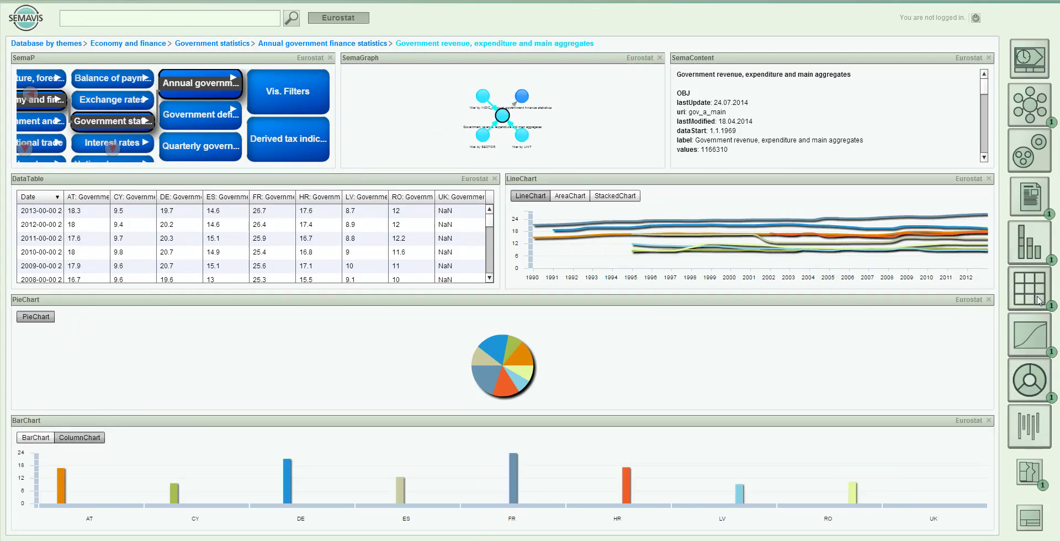
{"action": "left_click", "coordinate": [1033, 424]}
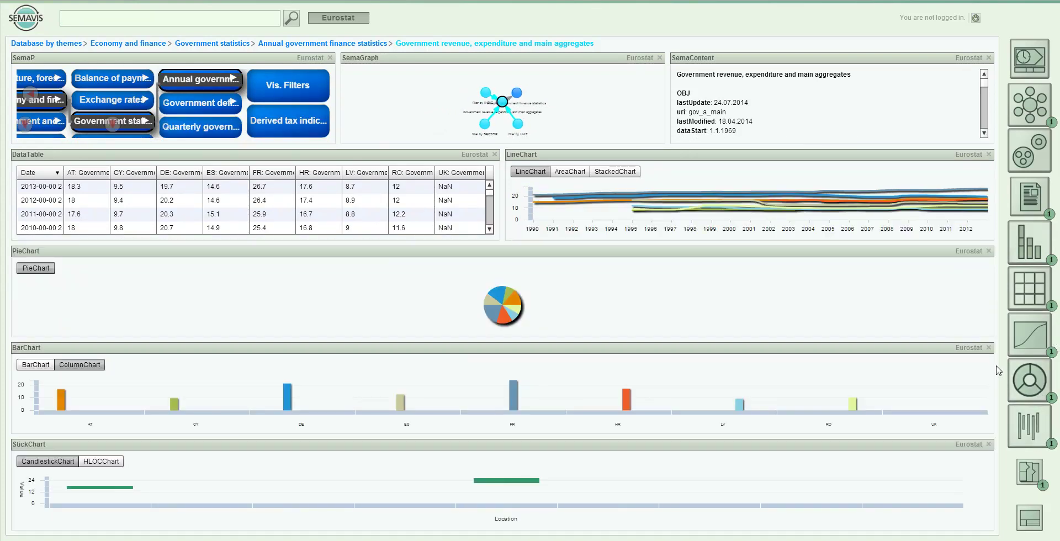
- Close the bar chart, stick chart and pie chart views
{"action": "left_click", "coordinate": [989, 348]}
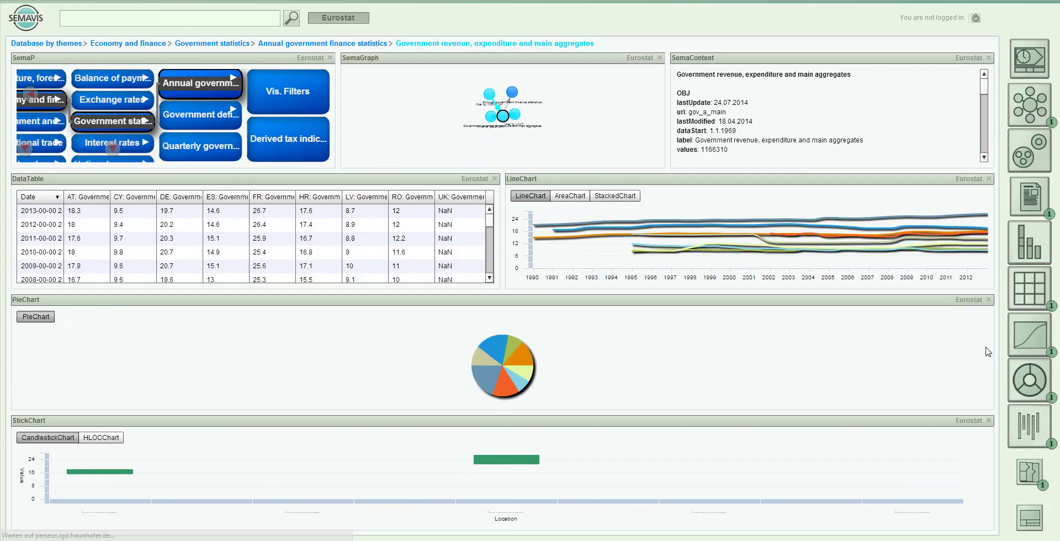
{"action": "left_click", "coordinate": [989, 420]}
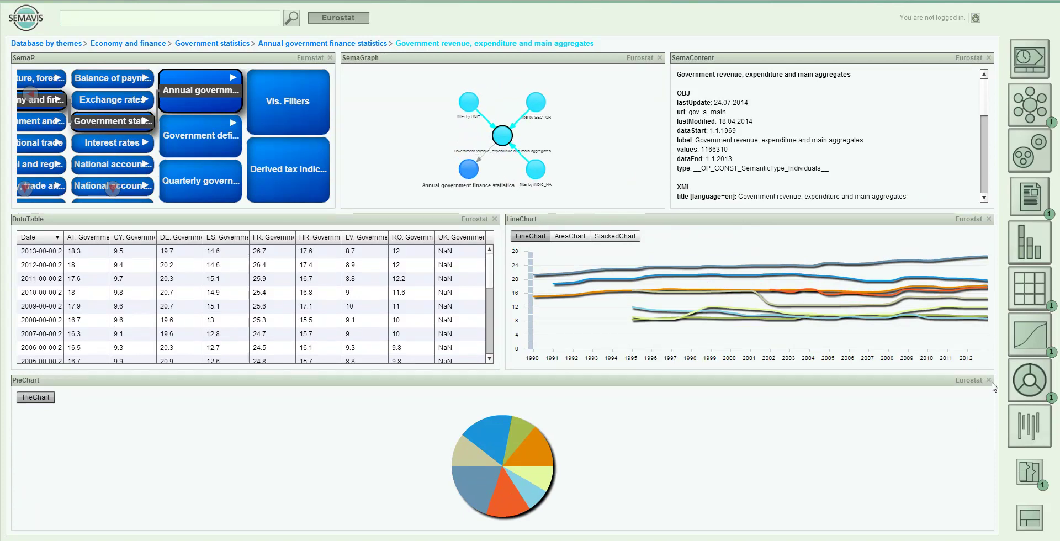
{"action": "left_click", "coordinate": [989, 381]}
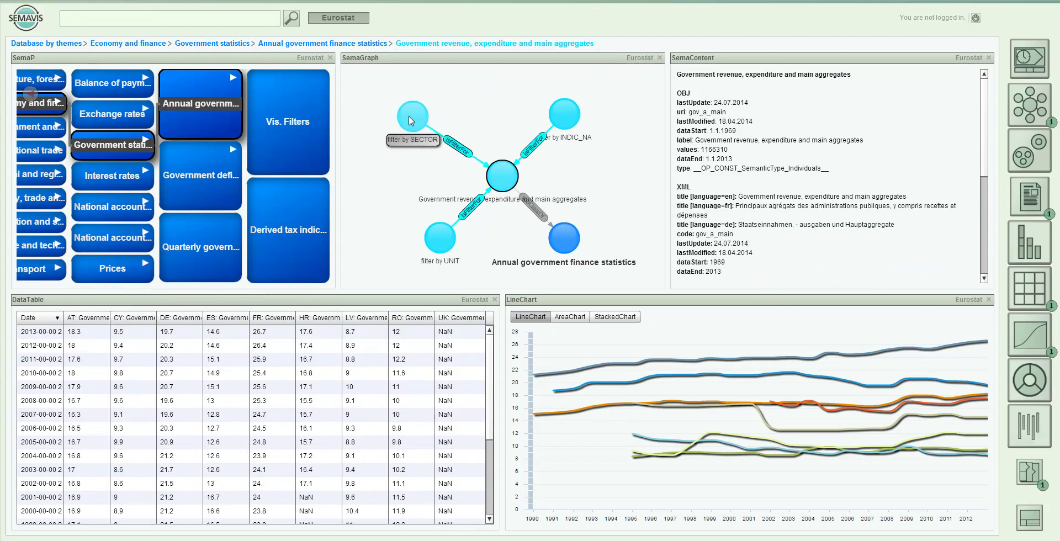
- Filter the dataset by SECTOR in the graph, choosing social security funds
{"action": "left_click", "coordinate": [426, 111]}
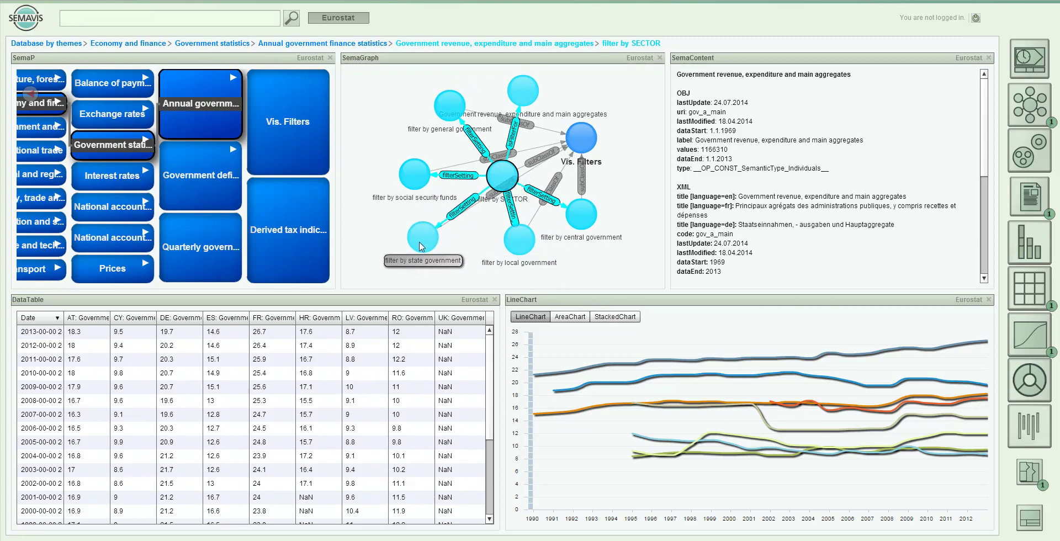
{"action": "left_click_drag", "start_coordinate": [423, 175], "coordinate": [410, 168]}
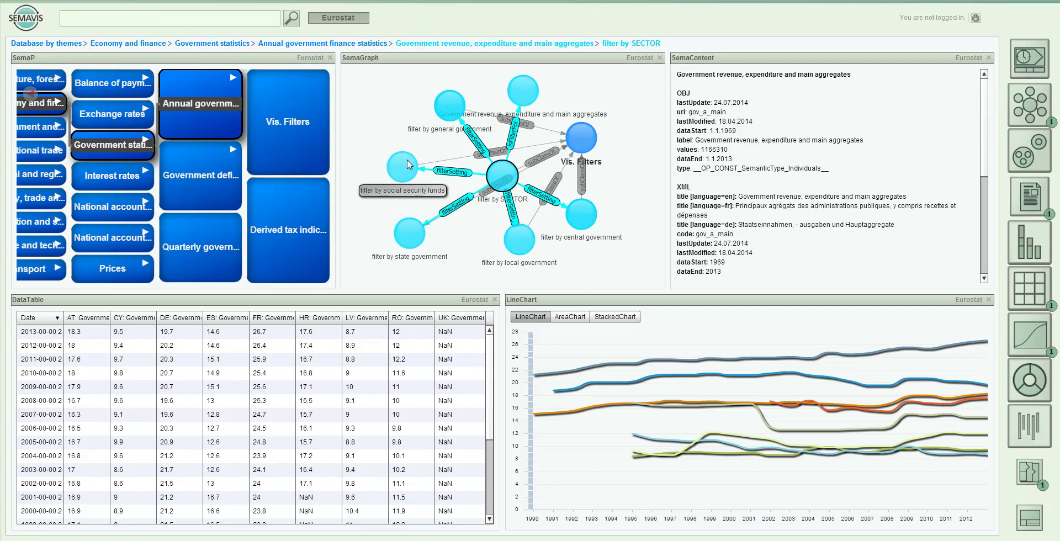
{"action": "left_click", "coordinate": [409, 180]}
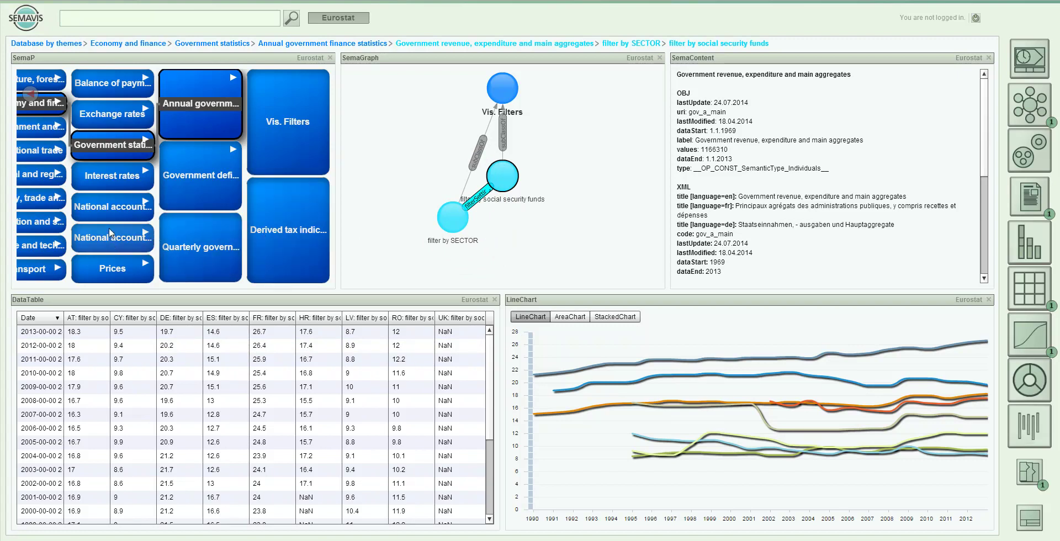
- Under Database by themes, open Transport, Road transport, and the category Road transport equipment - New registration of vehicles
{"action": "scroll", "coordinate": [148, 276], "scroll_direction": "up", "scroll_amount": 3}
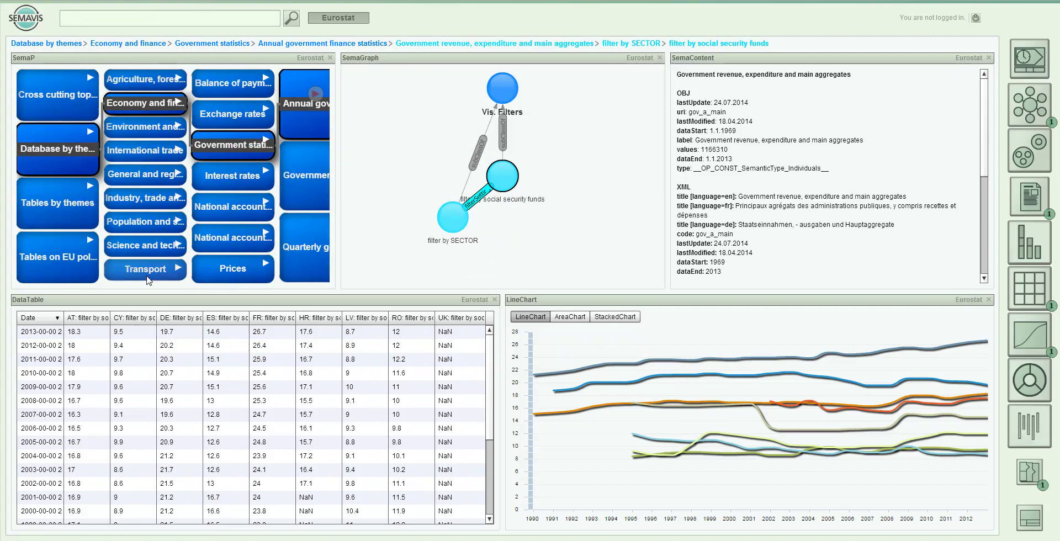
{"action": "left_click", "coordinate": [149, 271]}
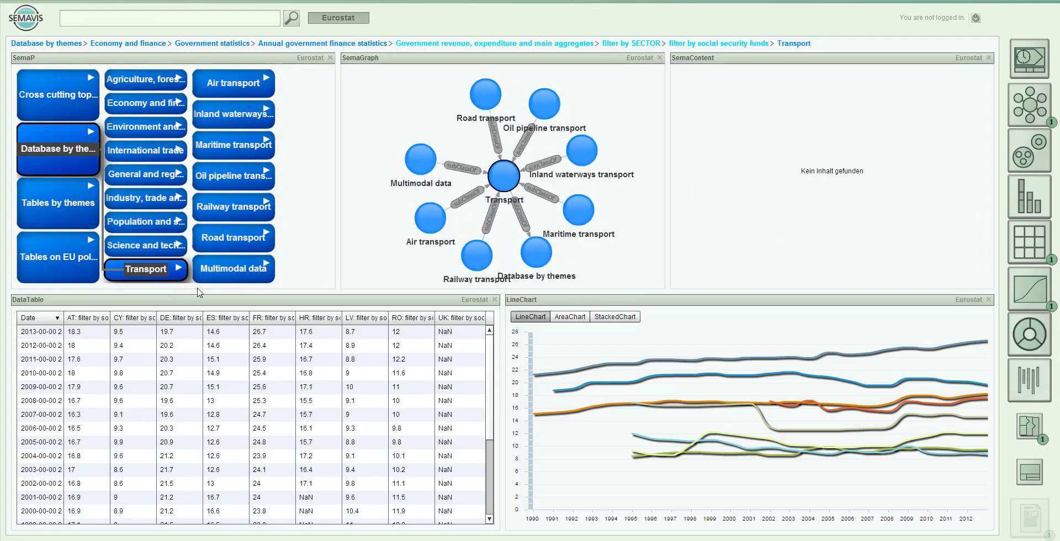
{"action": "left_click", "coordinate": [222, 236]}
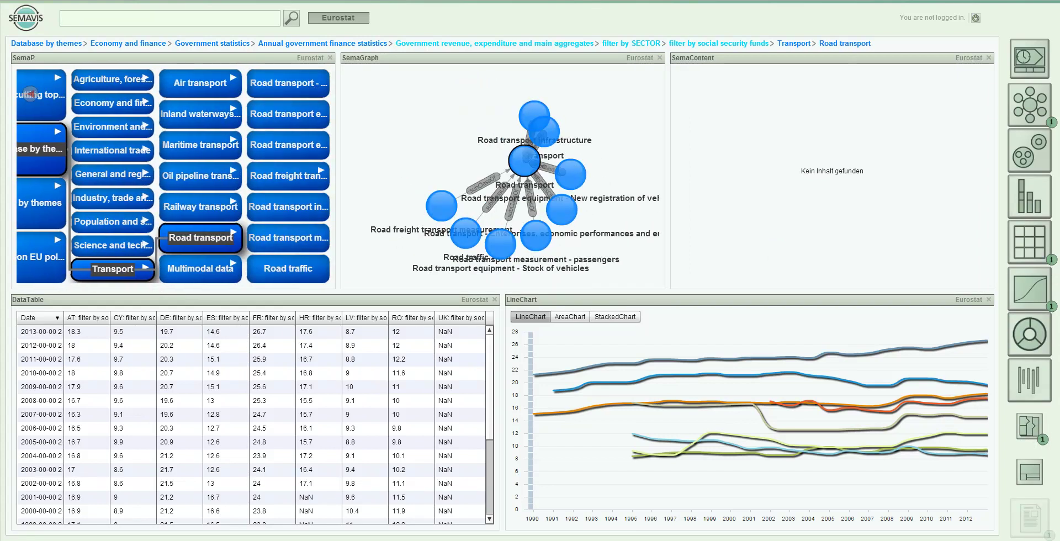
{"action": "left_click", "coordinate": [310, 114]}
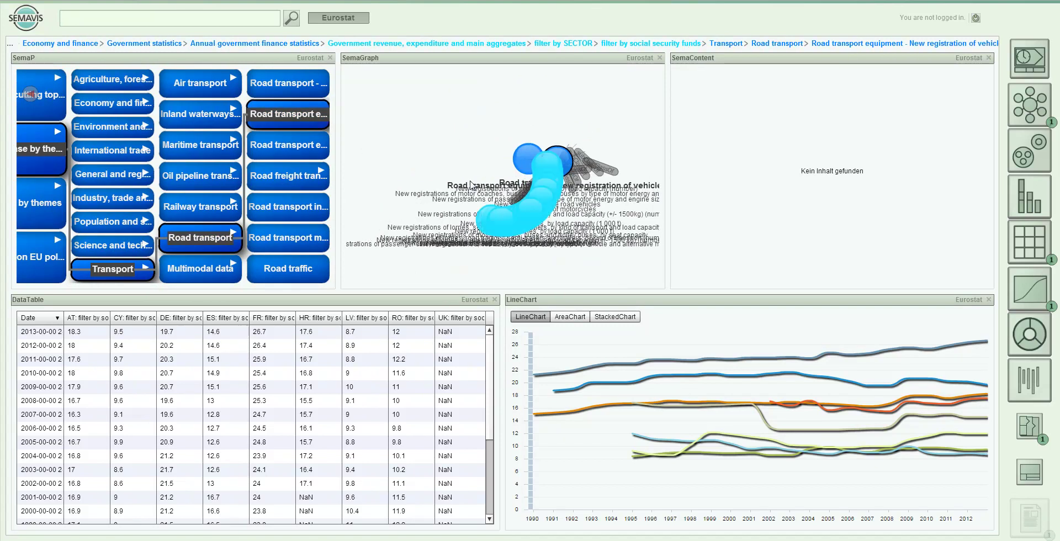
- Close the SemaContent, LineChart and DataTable views, leaving the category hierarchy and graph
{"action": "left_click", "coordinate": [988, 57]}
{"action": "left_click", "coordinate": [988, 299]}
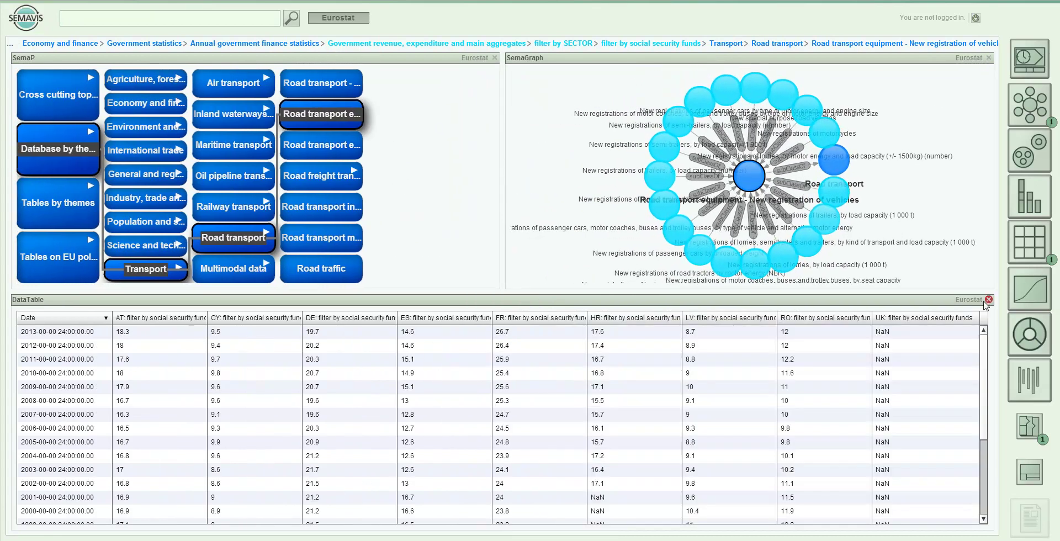
{"action": "left_click", "coordinate": [988, 300]}
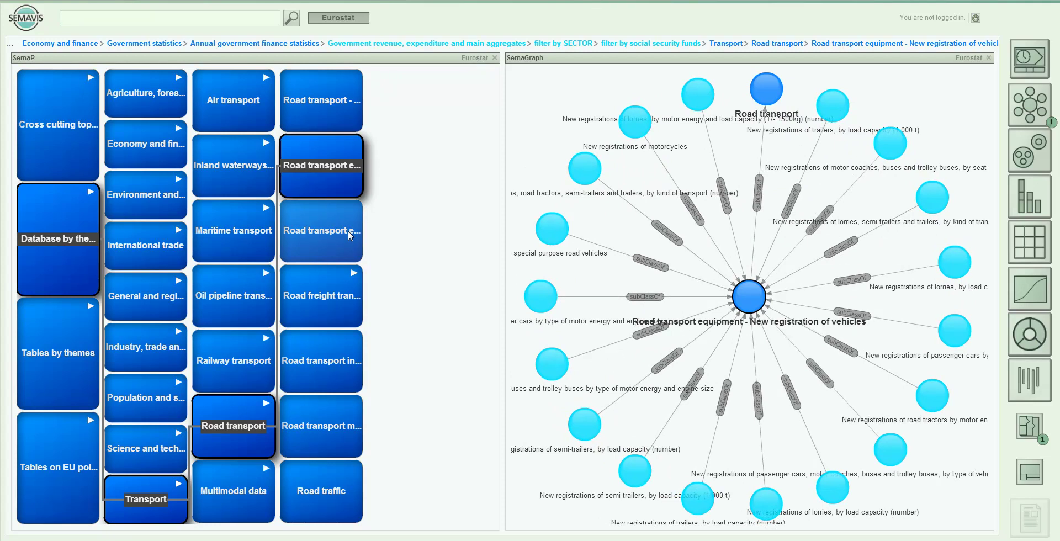
- Browse the Road transport subcategories for enterprises and employment, road freight transport measurement, and road transport infrastructure
{"action": "left_click", "coordinate": [350, 104]}
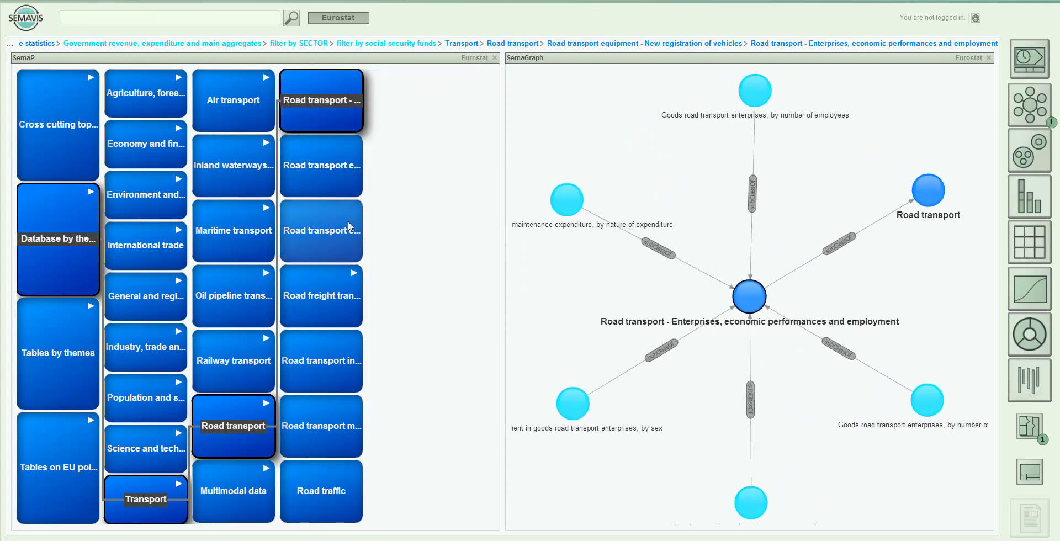
{"action": "left_click", "coordinate": [338, 313]}
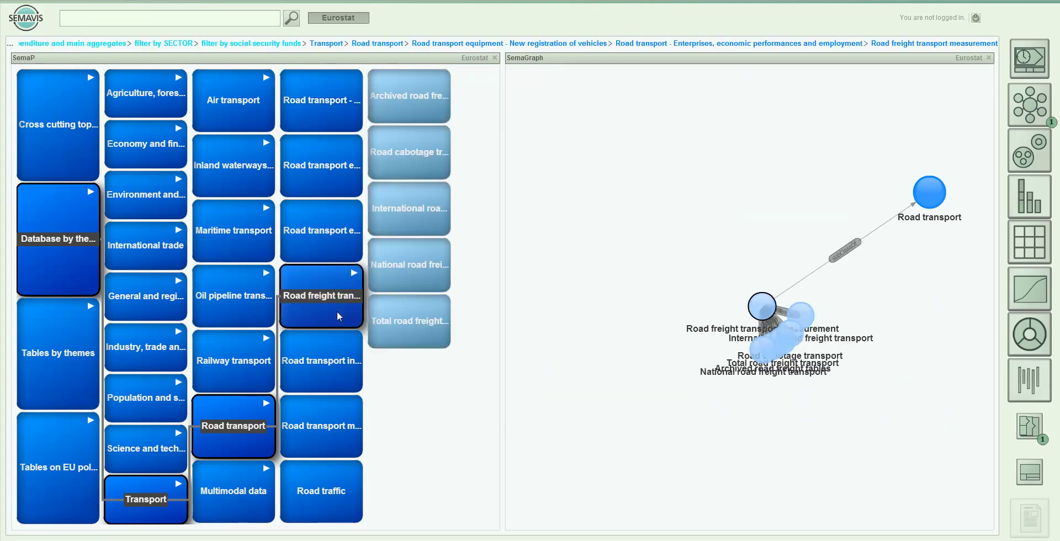
{"action": "left_click", "coordinate": [327, 361]}
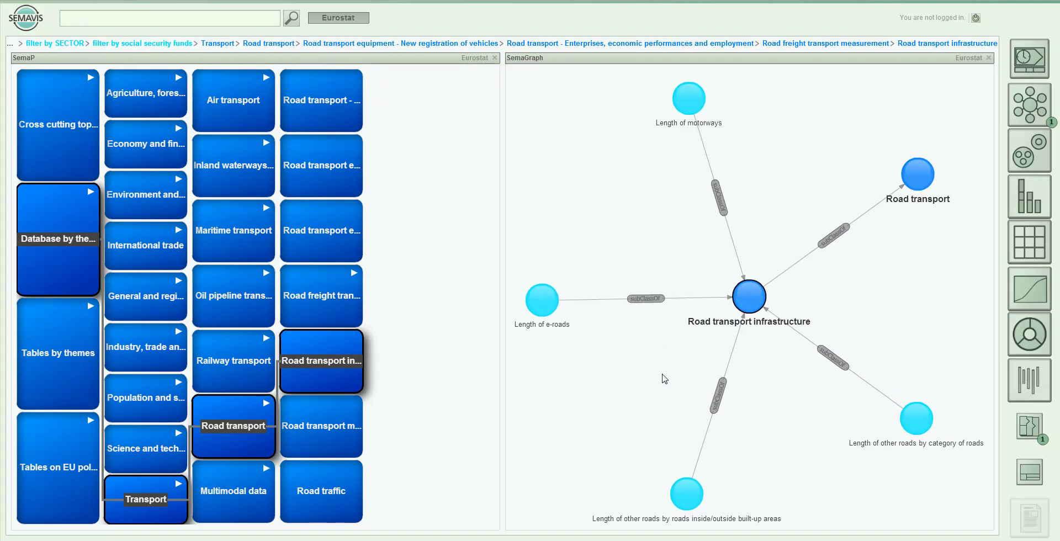
- Open the Length of motorways dataset from the graph and show it in a data table sorted by date
{"action": "left_click_drag", "start_coordinate": [679, 104], "coordinate": [671, 108]}
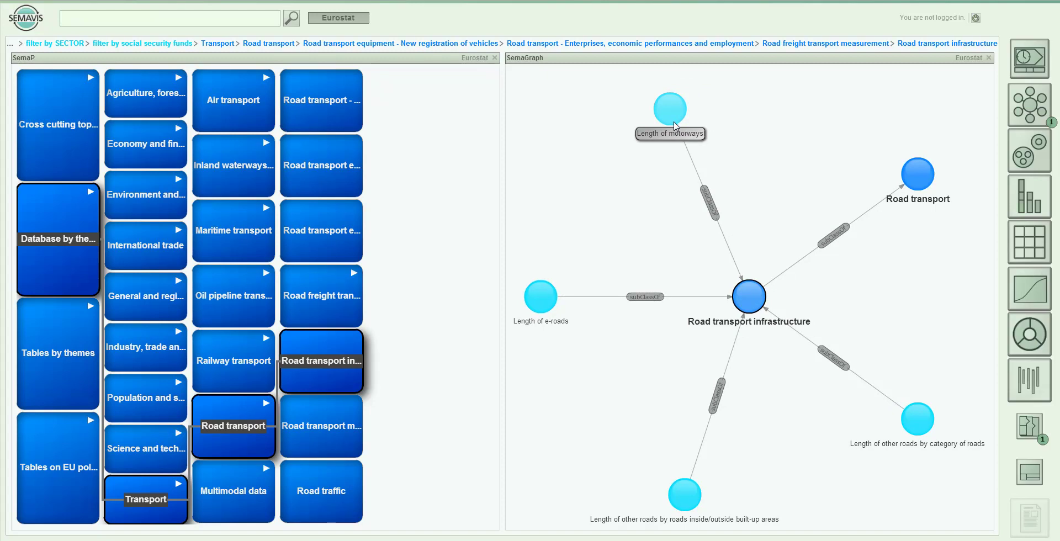
{"action": "left_click", "coordinate": [678, 120]}
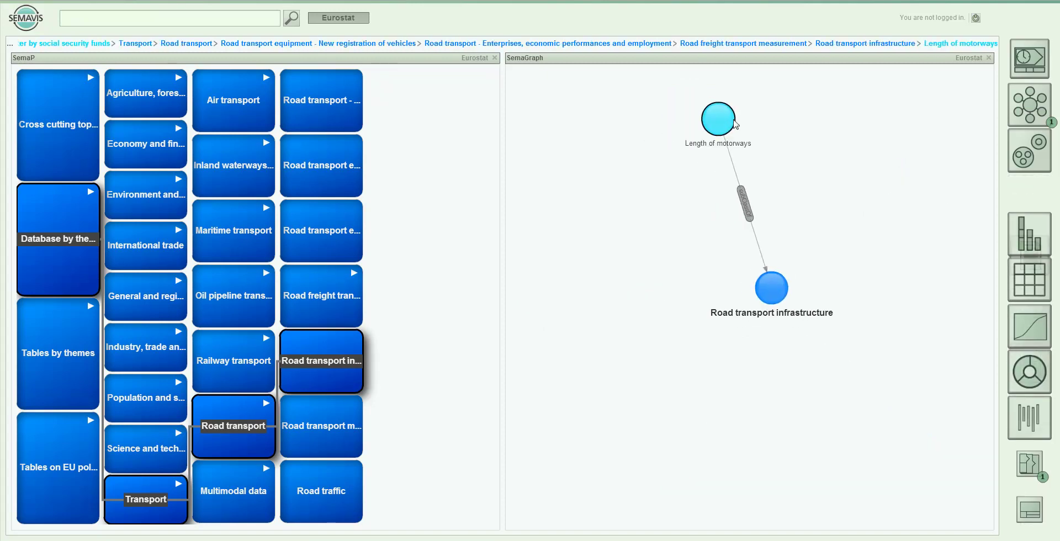
{"action": "left_click", "coordinate": [1038, 297]}
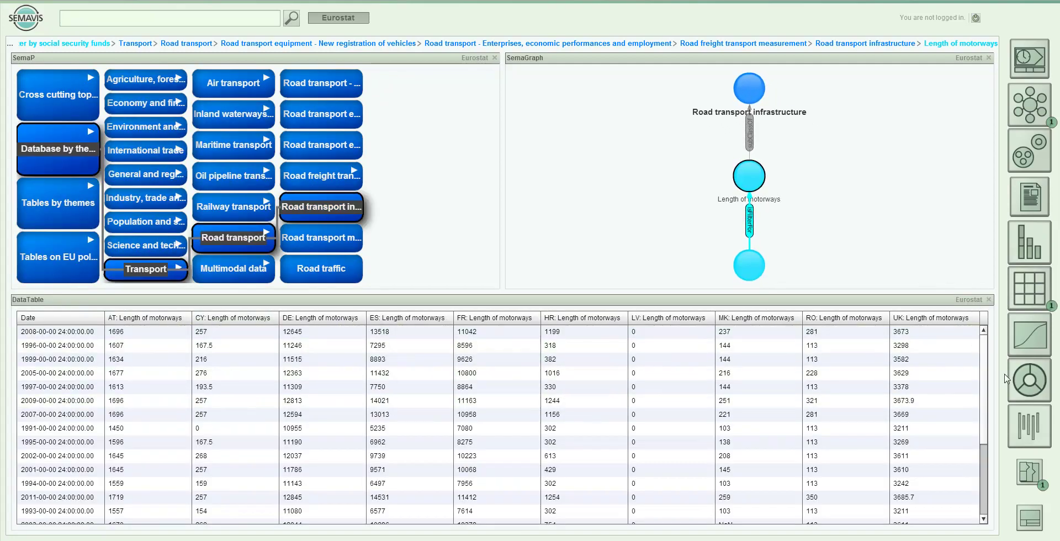
{"action": "left_click", "coordinate": [76, 323]}
{"action": "left_click", "coordinate": [76, 323]}
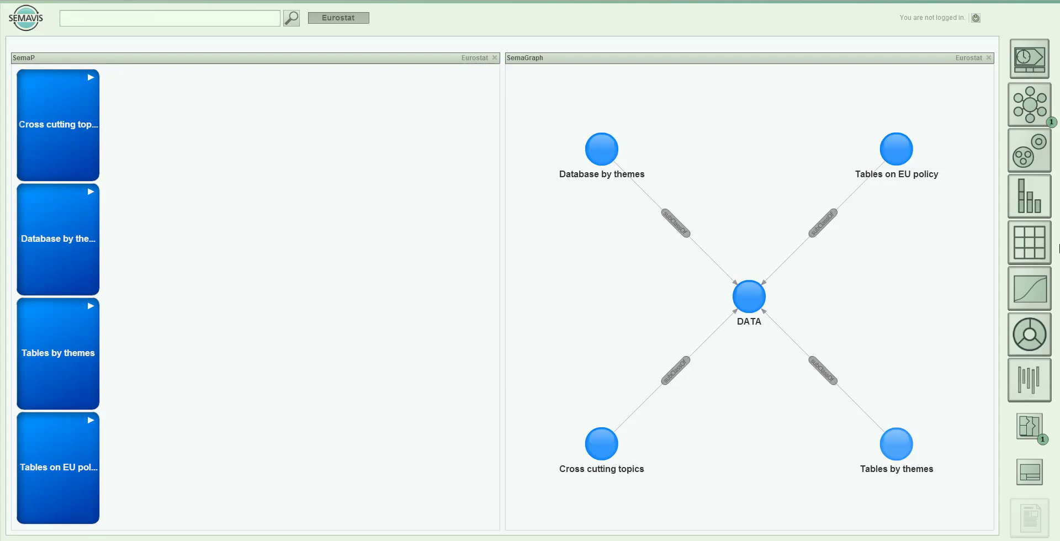
- Under Database by themes, open General and regional statistics and its subcategory Regional statistics by NUTS classification
{"action": "left_click", "coordinate": [57, 231]}
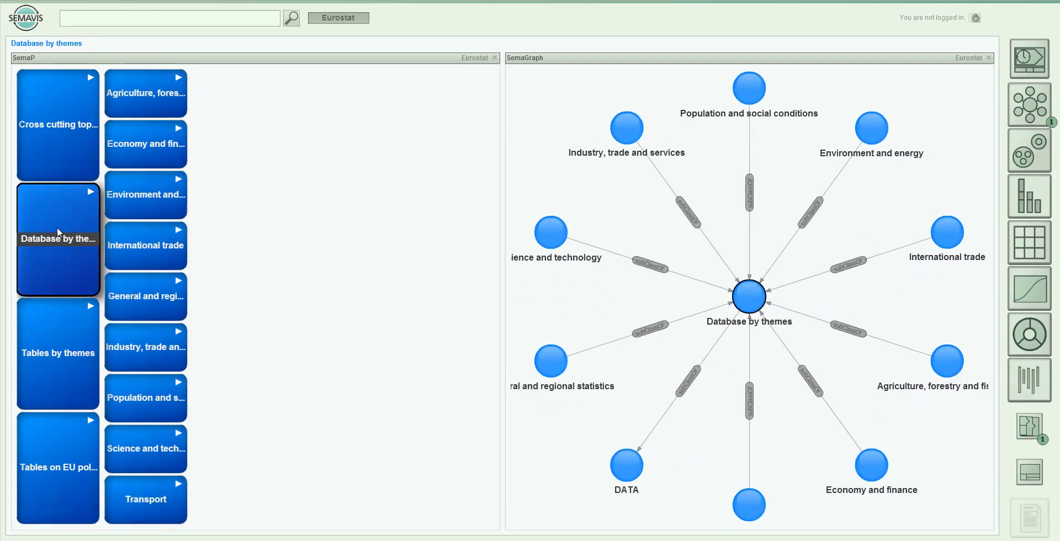
{"action": "left_click", "coordinate": [145, 297]}
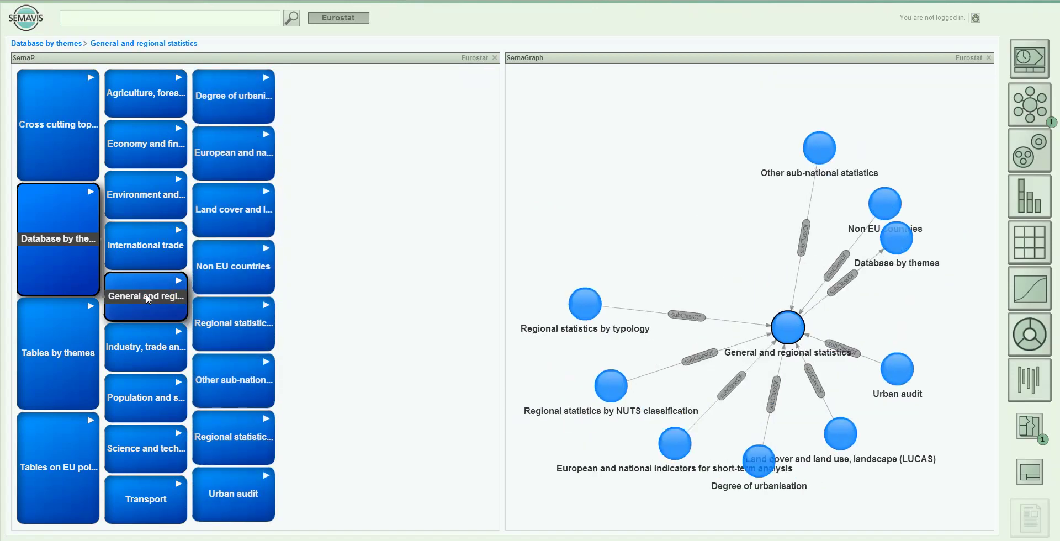
{"action": "left_click", "coordinate": [239, 324]}
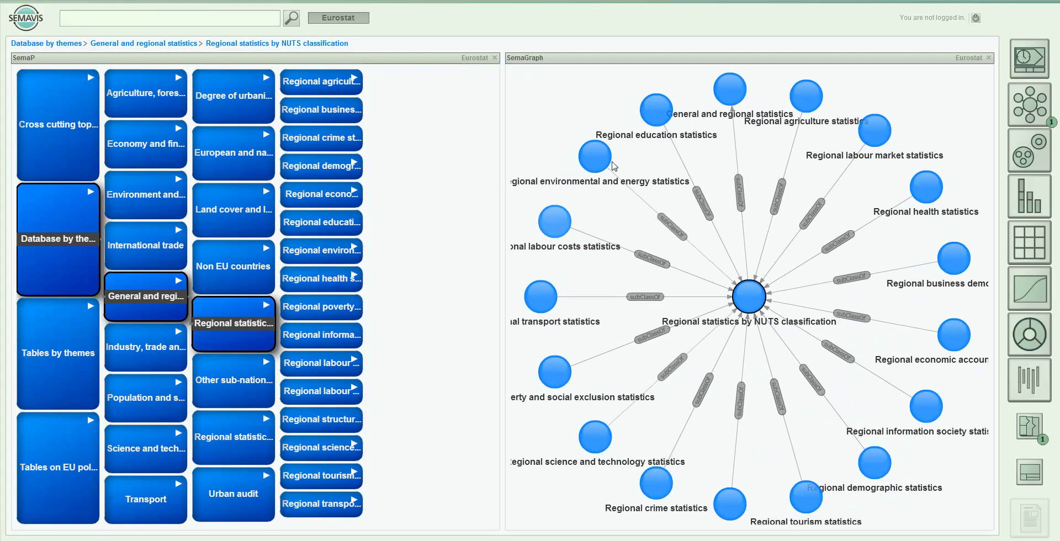
{"action": "left_click_drag", "start_coordinate": [602, 161], "coordinate": [625, 154]}
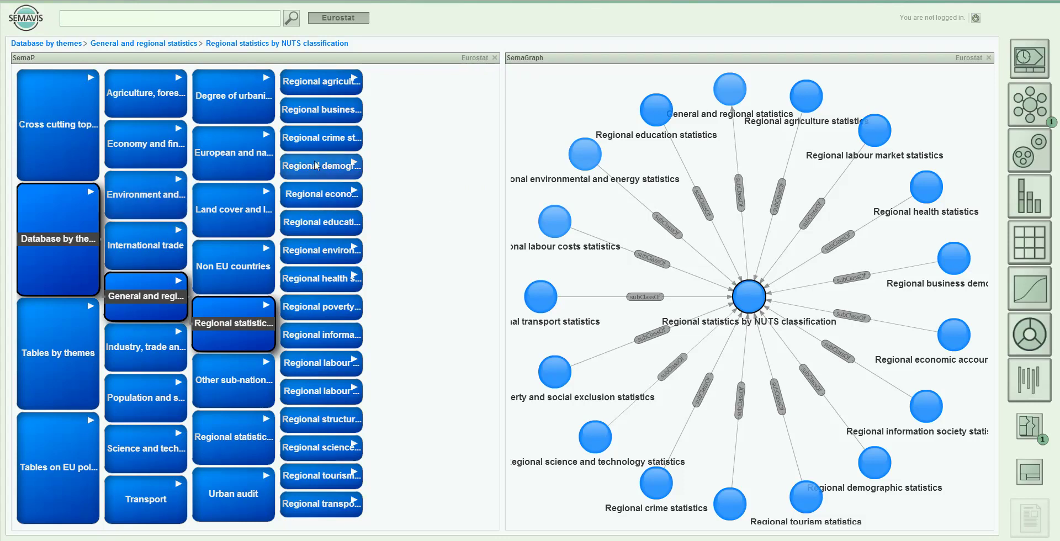
- Open Regional economic accounts - ESA95, Gross domestic product indicators - ESA95, and the dataset for GDP at current market prices by NUTS 2 regions
{"action": "left_click", "coordinate": [322, 194]}
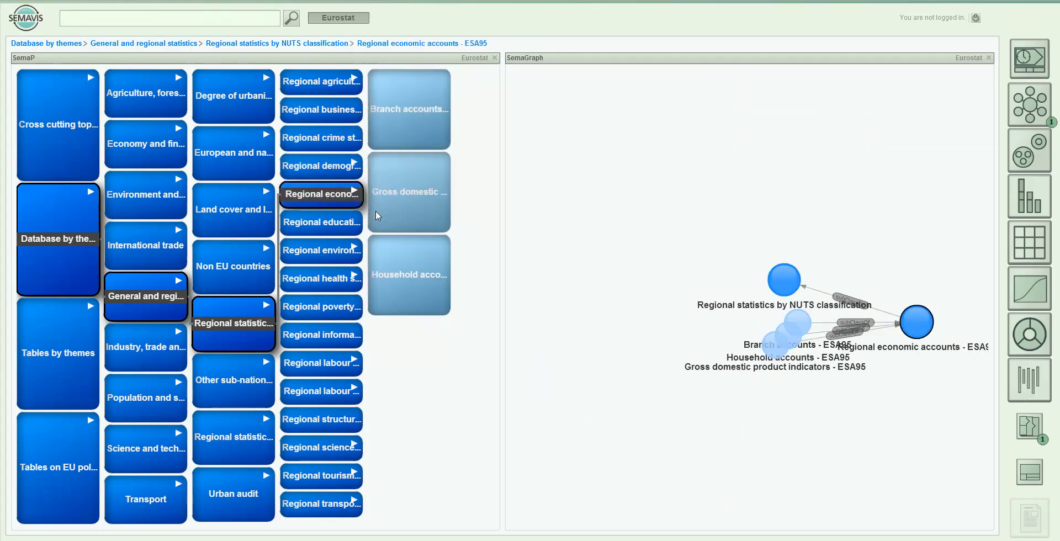
{"action": "left_click", "coordinate": [432, 305]}
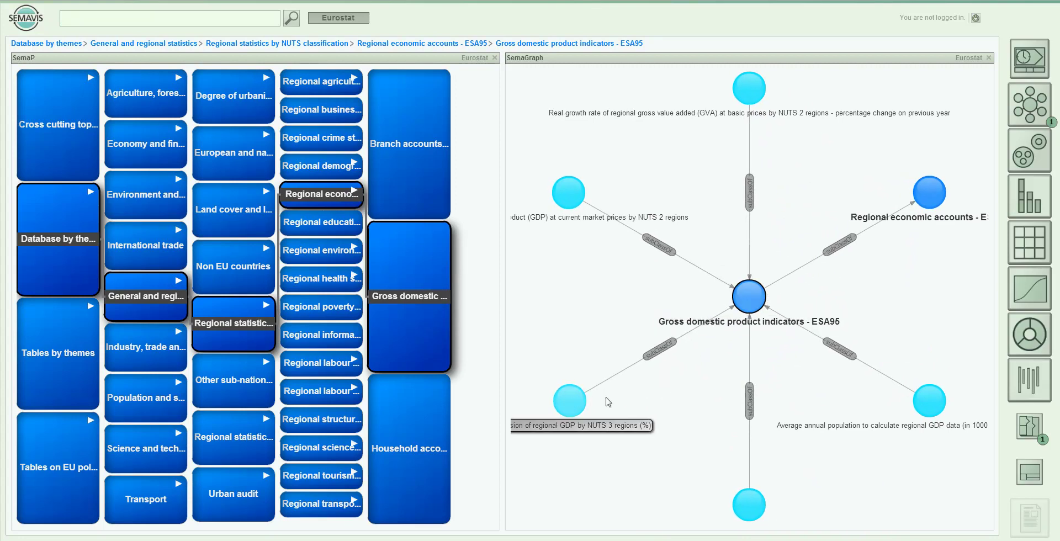
{"action": "left_click_drag", "start_coordinate": [568, 398], "coordinate": [647, 391]}
{"action": "left_click_drag", "start_coordinate": [583, 193], "coordinate": [650, 181]}
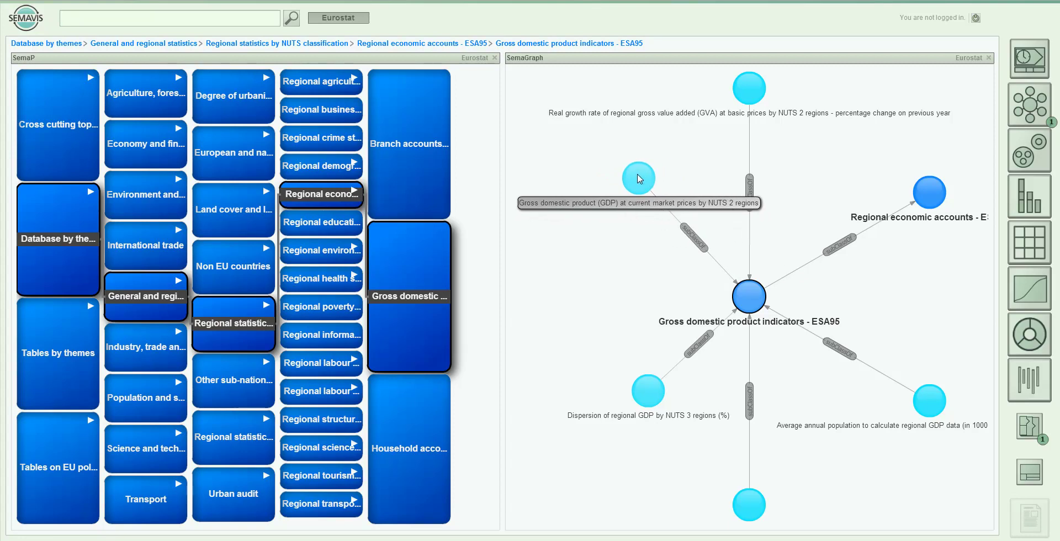
{"action": "double_click", "coordinate": [639, 180]}
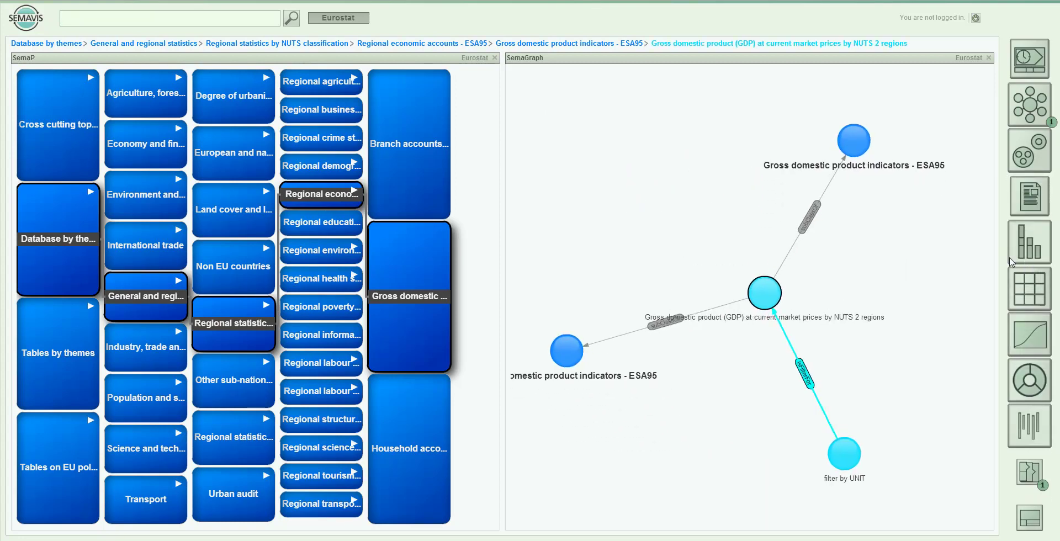
- Show the GDP dataset in a data table sorted by date with the newest first, and add a line chart view
{"action": "left_click", "coordinate": [1037, 287]}
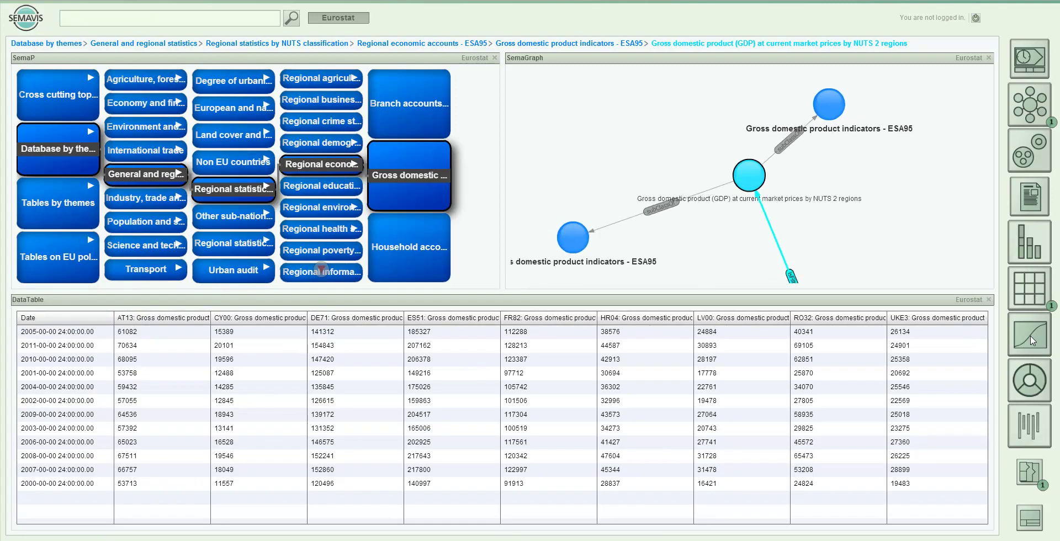
{"action": "left_click", "coordinate": [1030, 334]}
{"action": "left_click", "coordinate": [56, 238]}
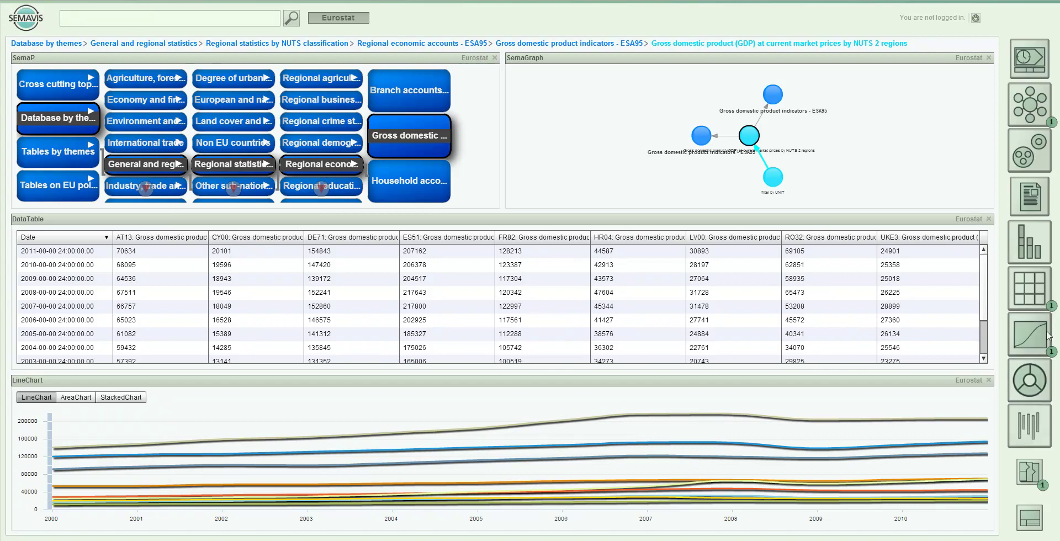
- Add a stick chart of the GDP data, and close both the stick chart and line chart views
{"action": "left_click_drag", "start_coordinate": [1034, 428], "coordinate": [826, 449]}
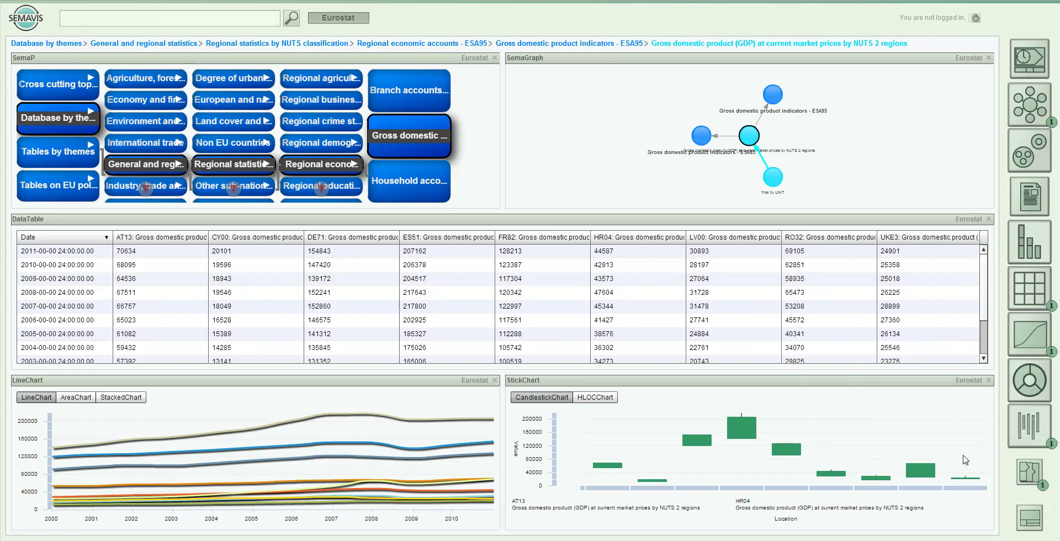
{"action": "left_click", "coordinate": [988, 381]}
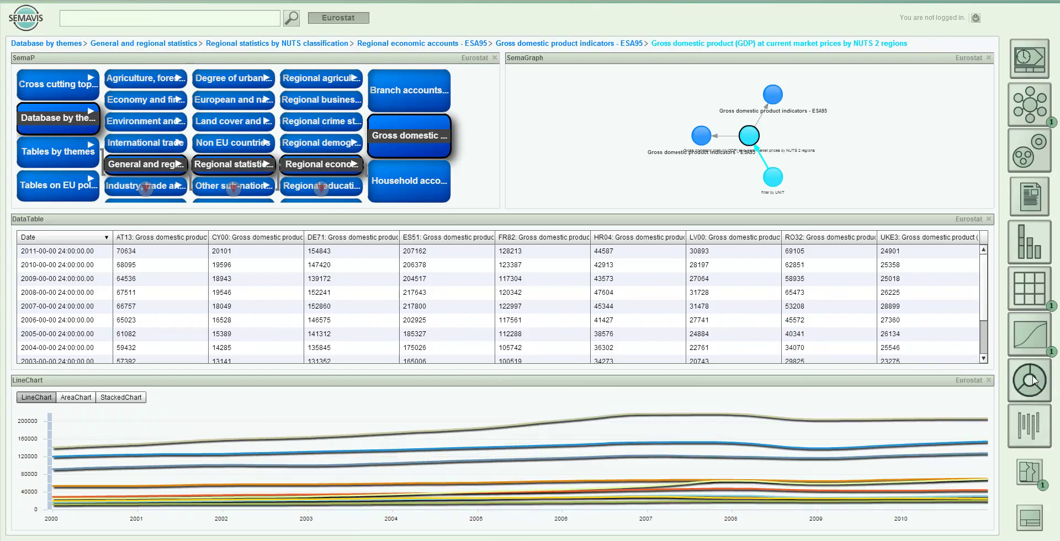
{"action": "left_click", "coordinate": [988, 381]}
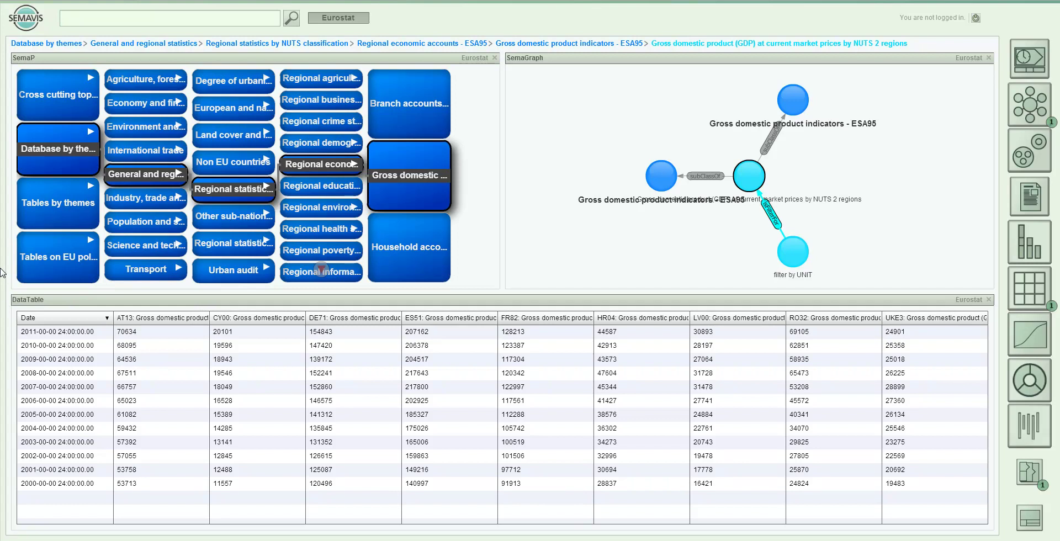
- Open Regional crime statistics and its dataset Crimes recorded by the police - NUTS 3 regions
{"action": "left_click", "coordinate": [316, 119]}
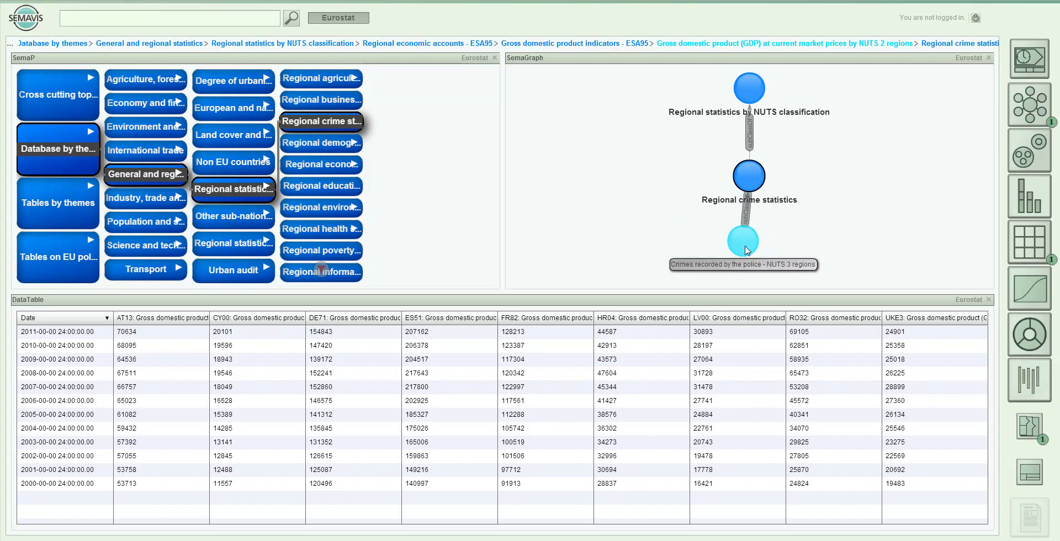
{"action": "left_click", "coordinate": [745, 249]}
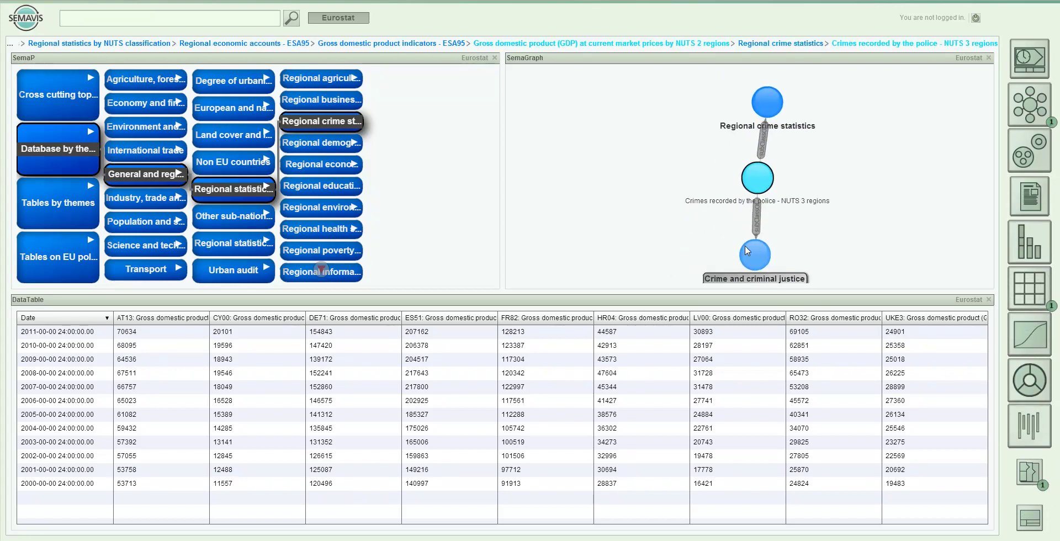